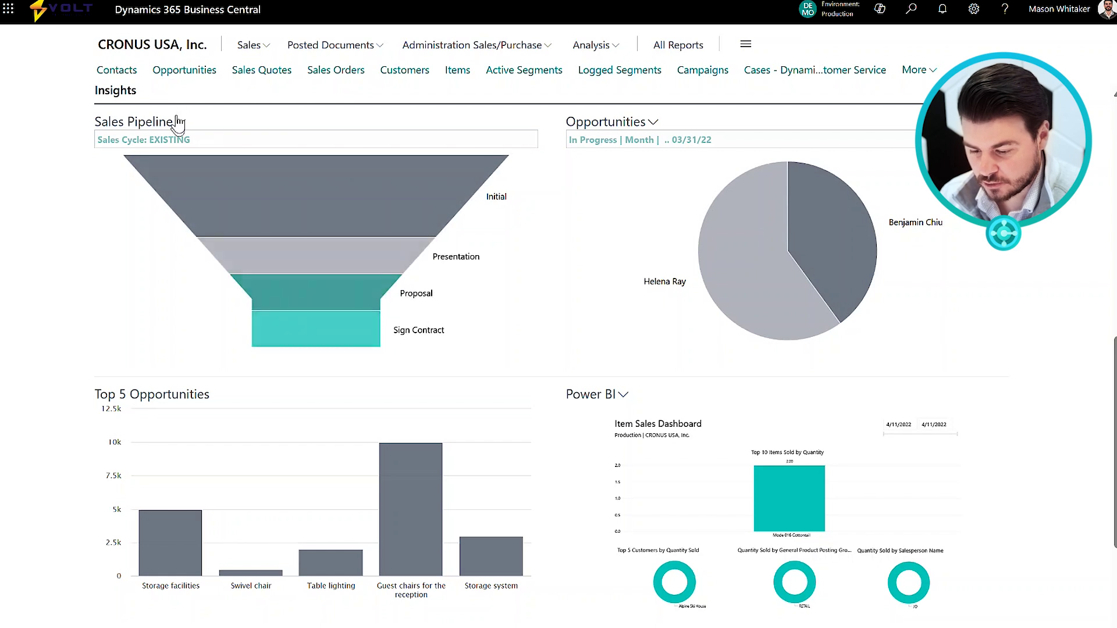
- Switch the Sales Pipeline chart to the next sales cycle and view the opportunity entries of its Initial stage in the expanded page
click(180, 122)
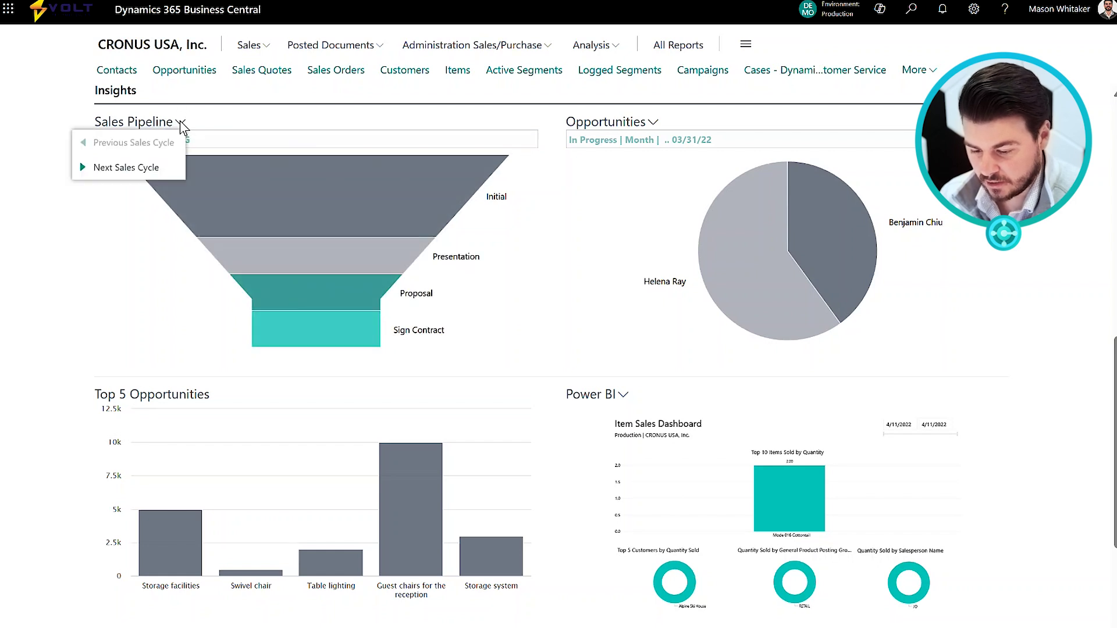
click(125, 167)
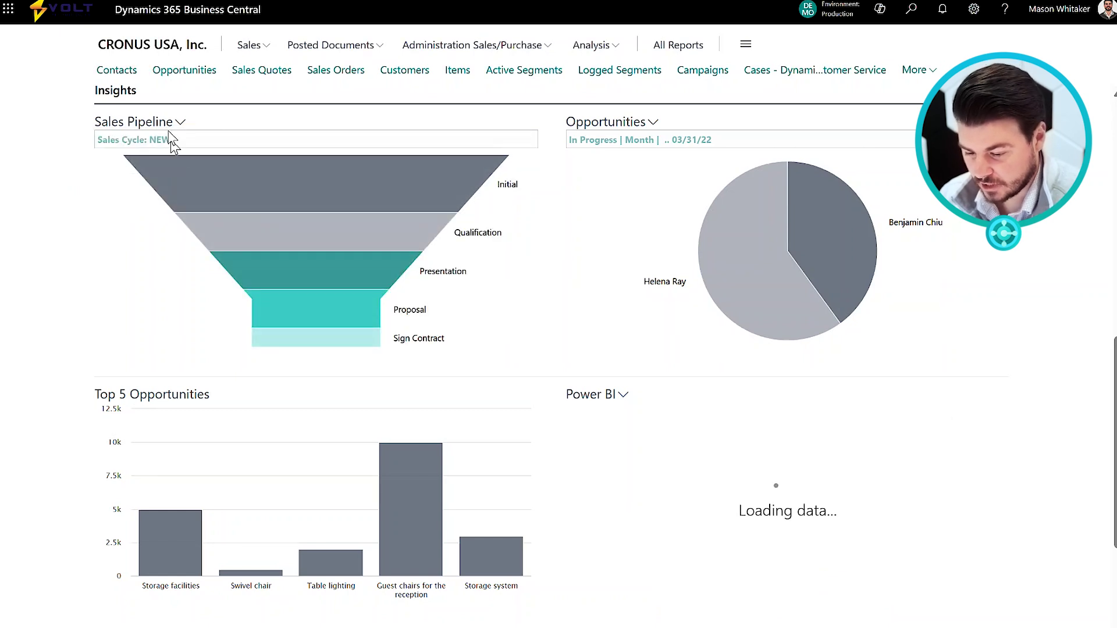
mouse_move(464, 243)
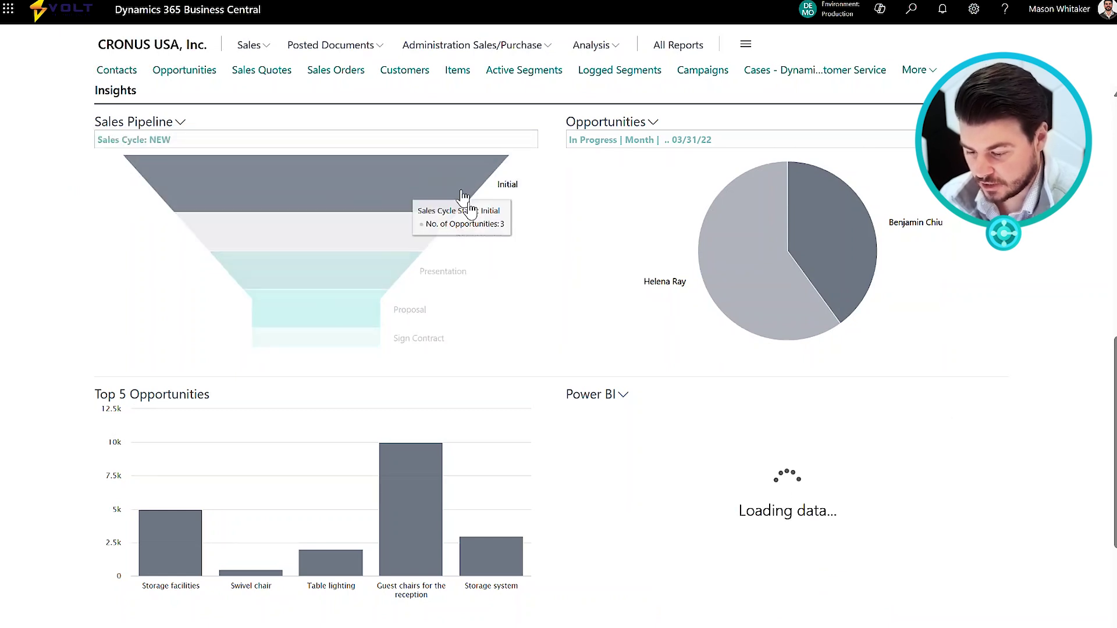
click(460, 200)
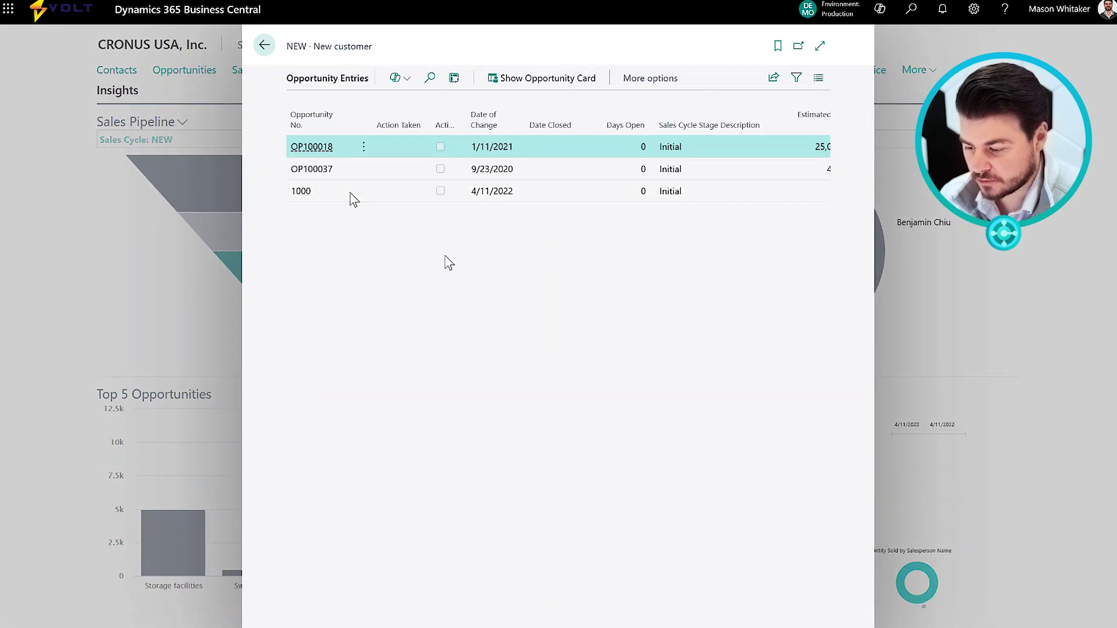
click(820, 46)
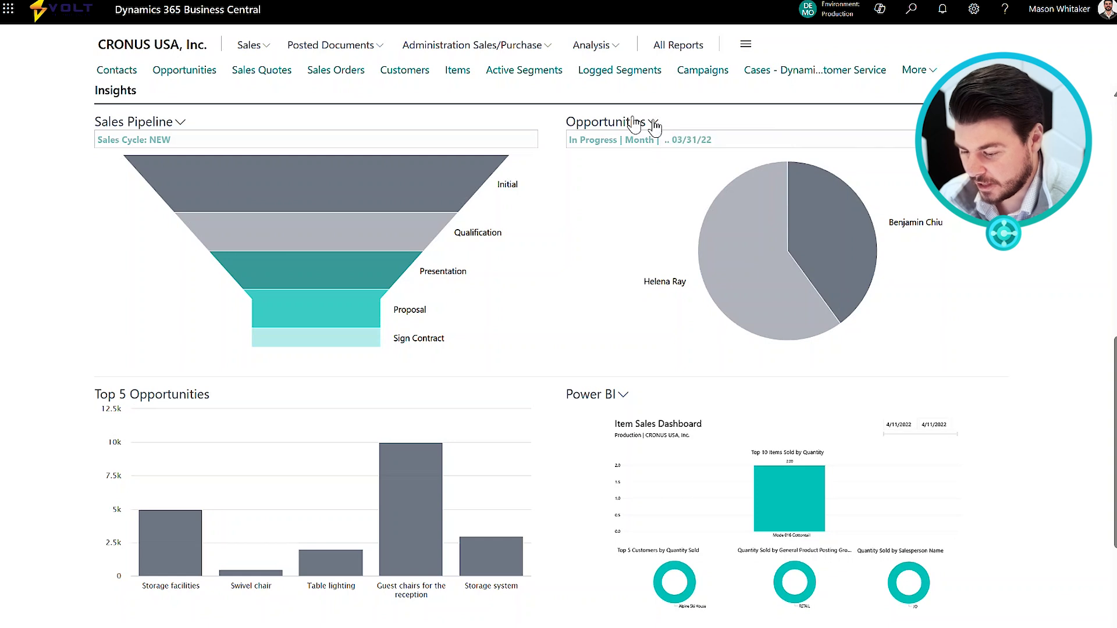
- Set the Opportunities chart's period to Year and finally to Quarter
click(653, 122)
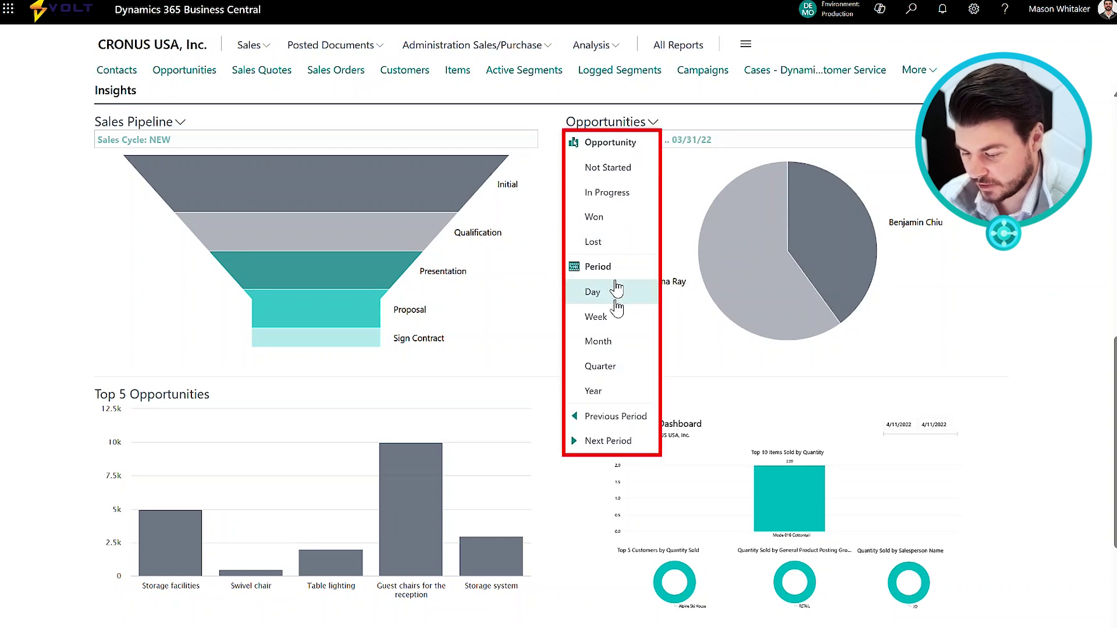
click(605, 390)
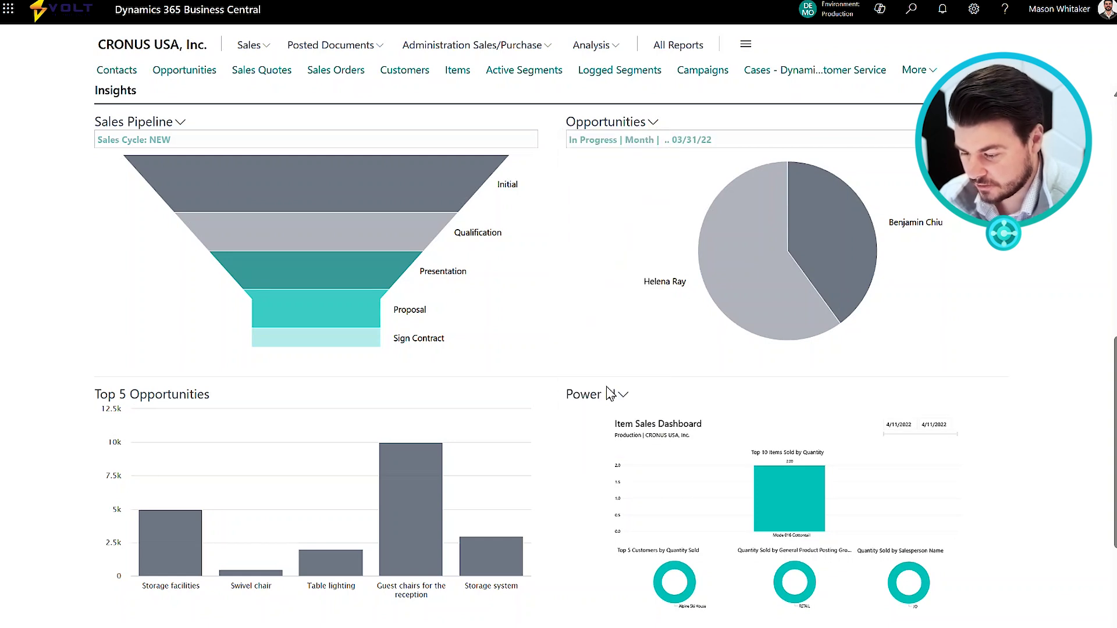
click(654, 122)
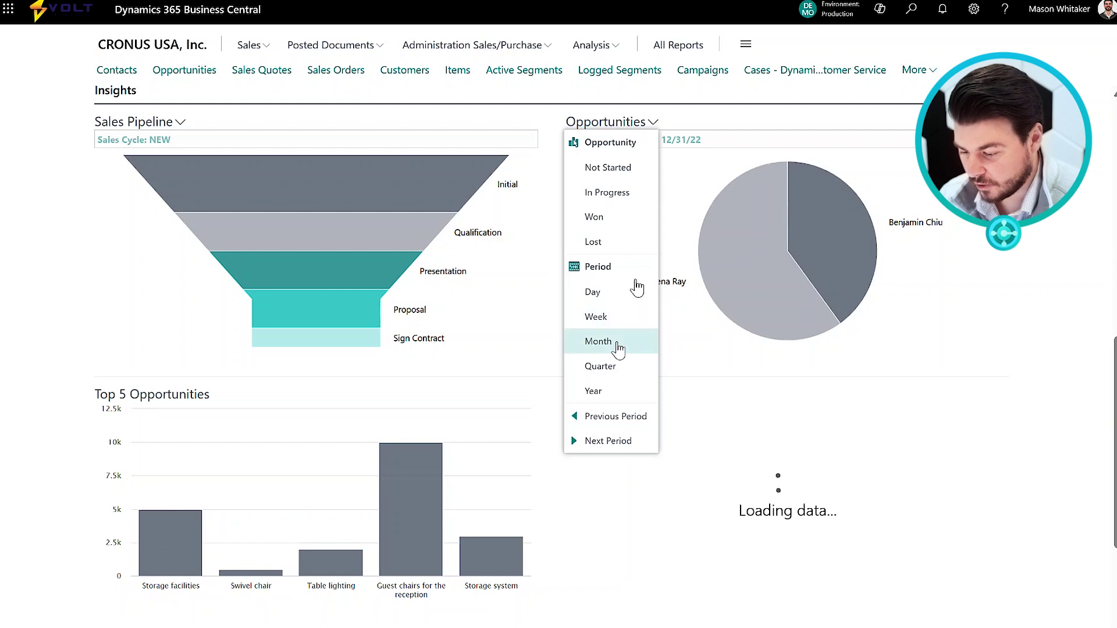
click(612, 366)
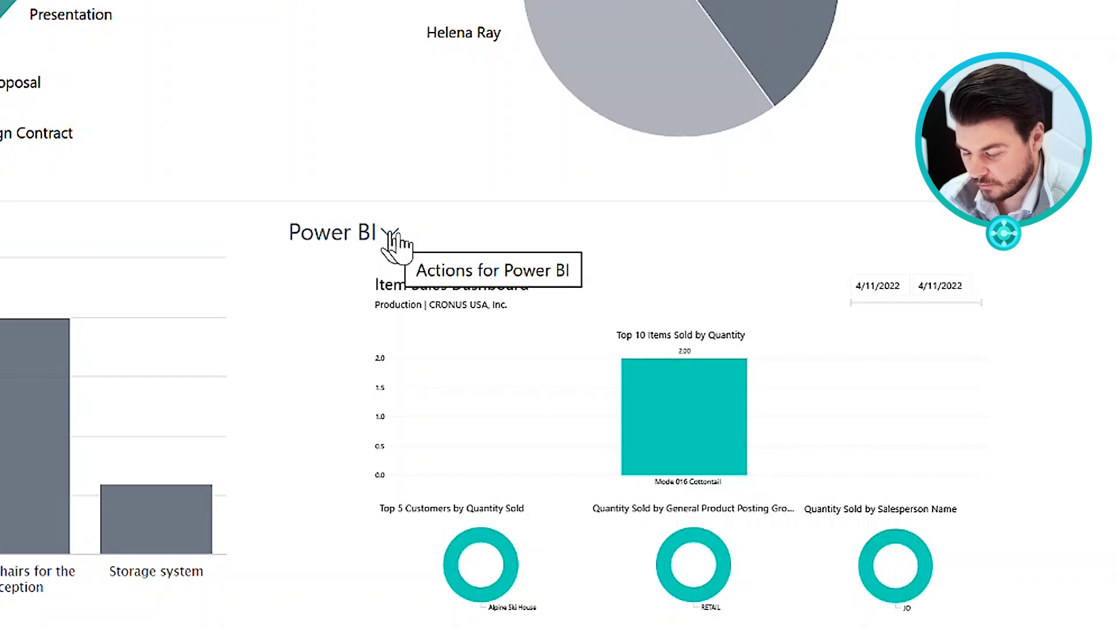
- Expand the Power BI report and switch it to the Item Sales page
click(384, 234)
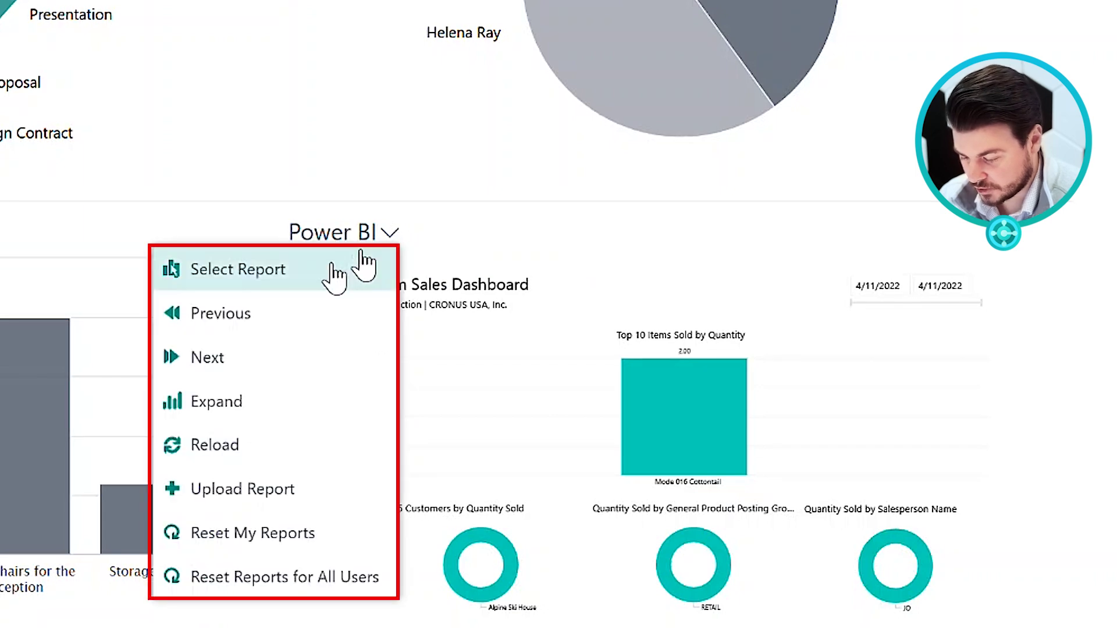
click(273, 408)
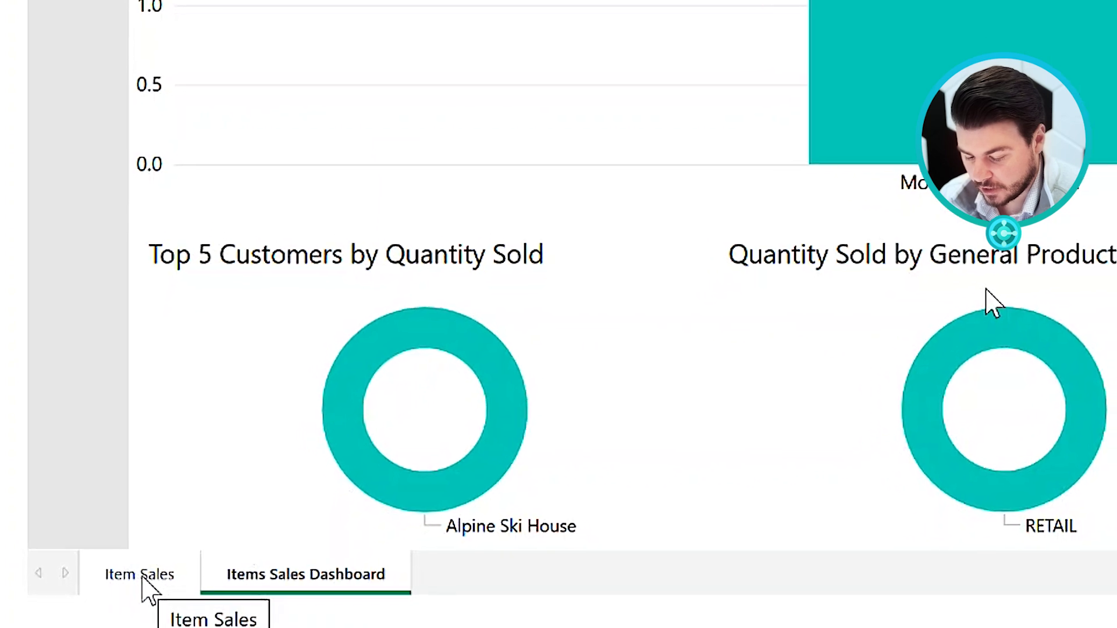
click(143, 573)
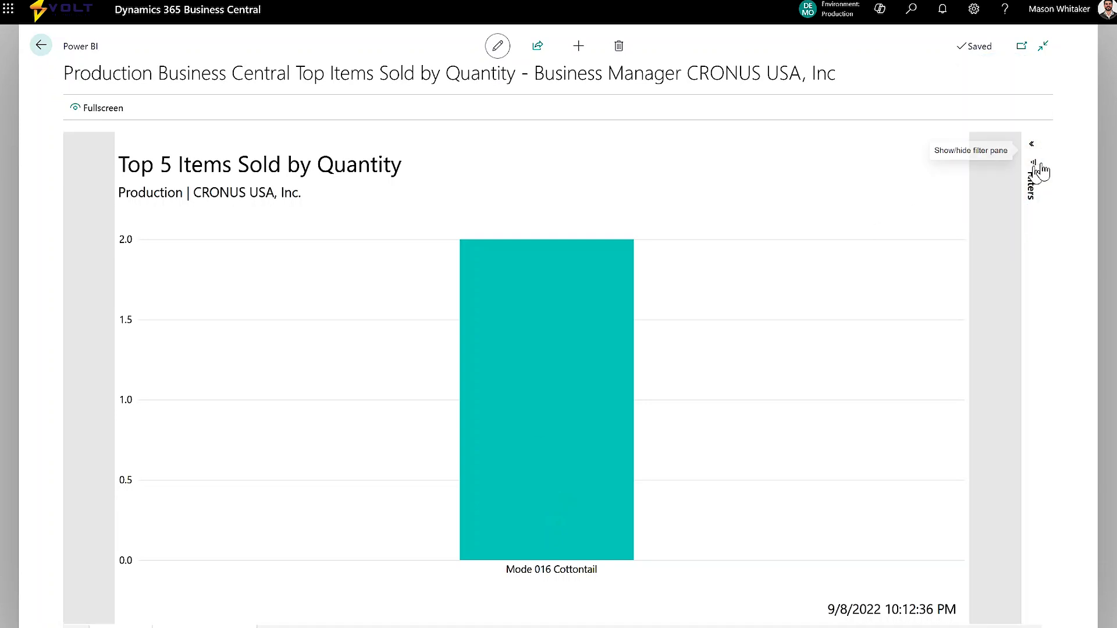
- Show and hide the expanded report's filter pane, and return to the home page
click(1041, 173)
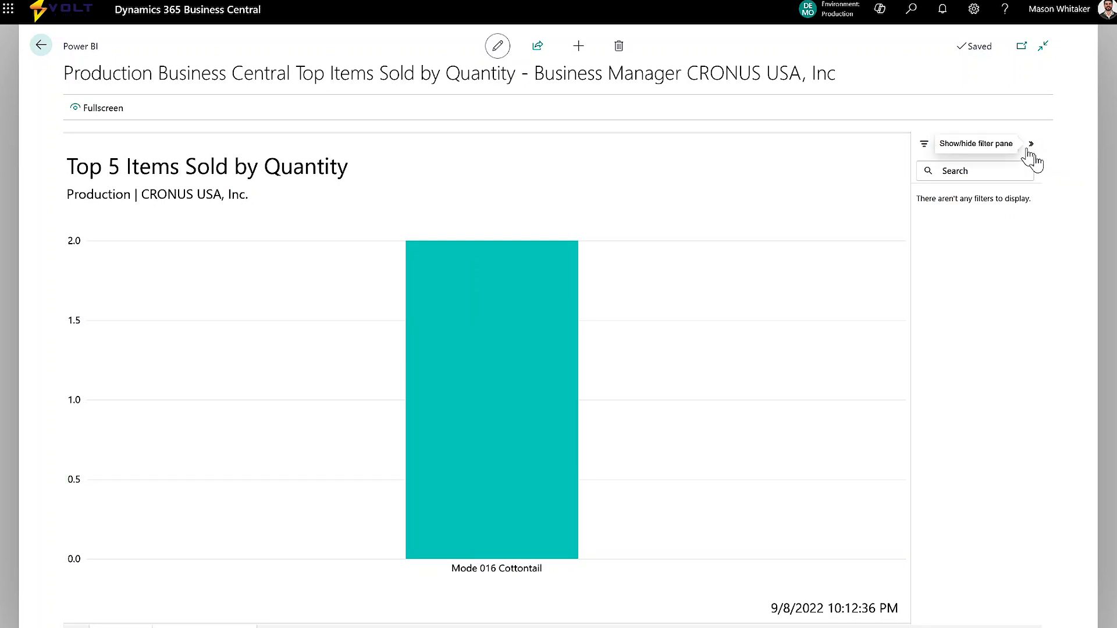
click(1031, 146)
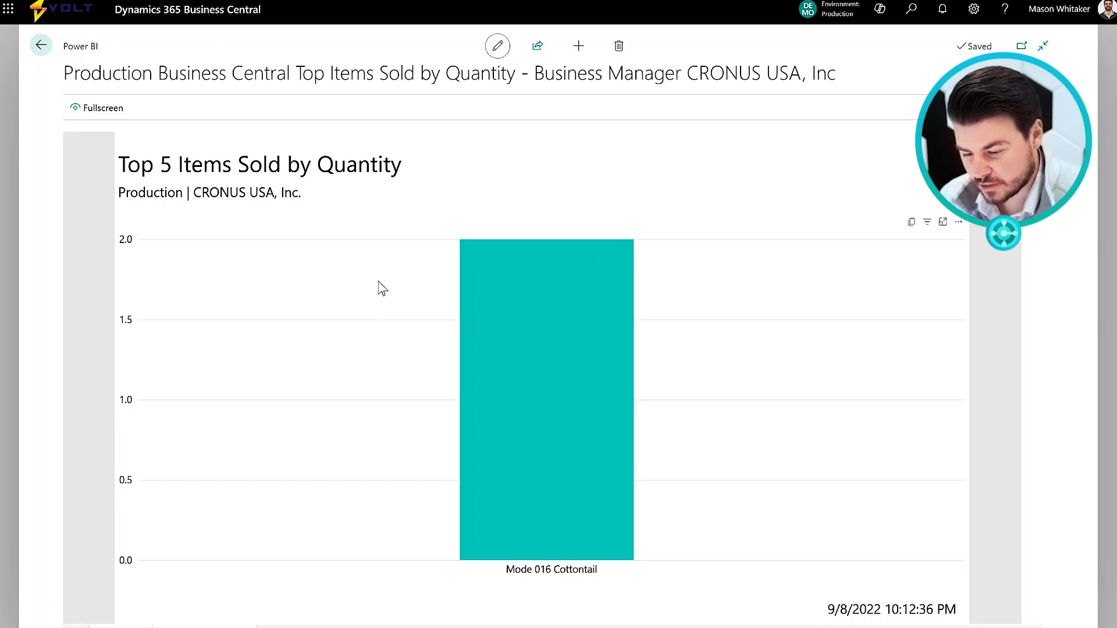
click(41, 45)
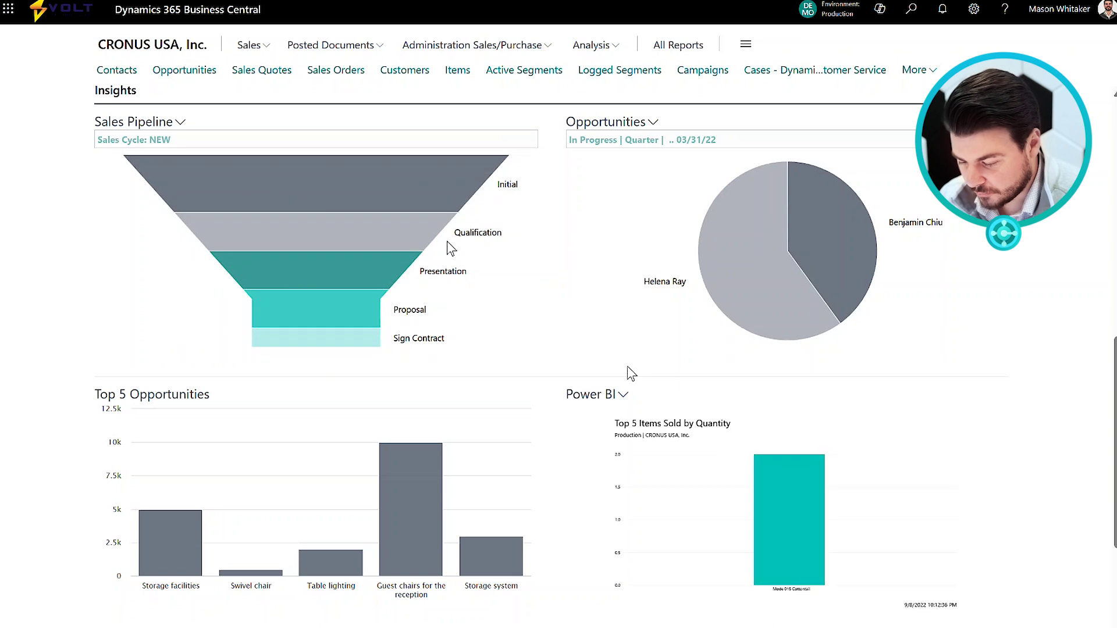
- Browse the reports available in the Power BI Reports Selection list and close it without changing the selection
click(623, 395)
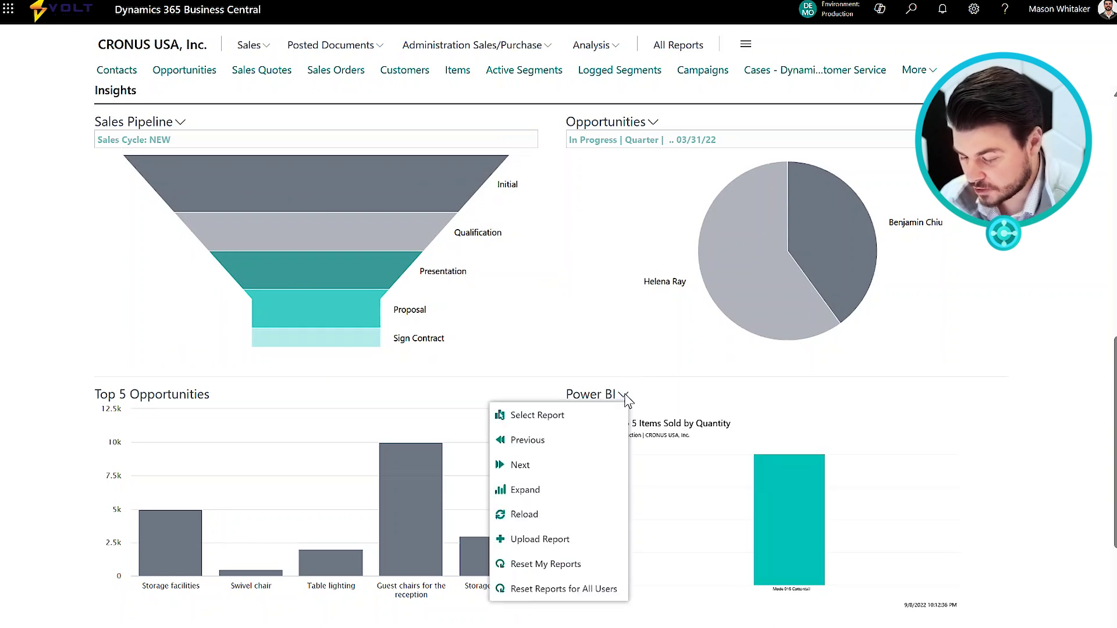
click(577, 420)
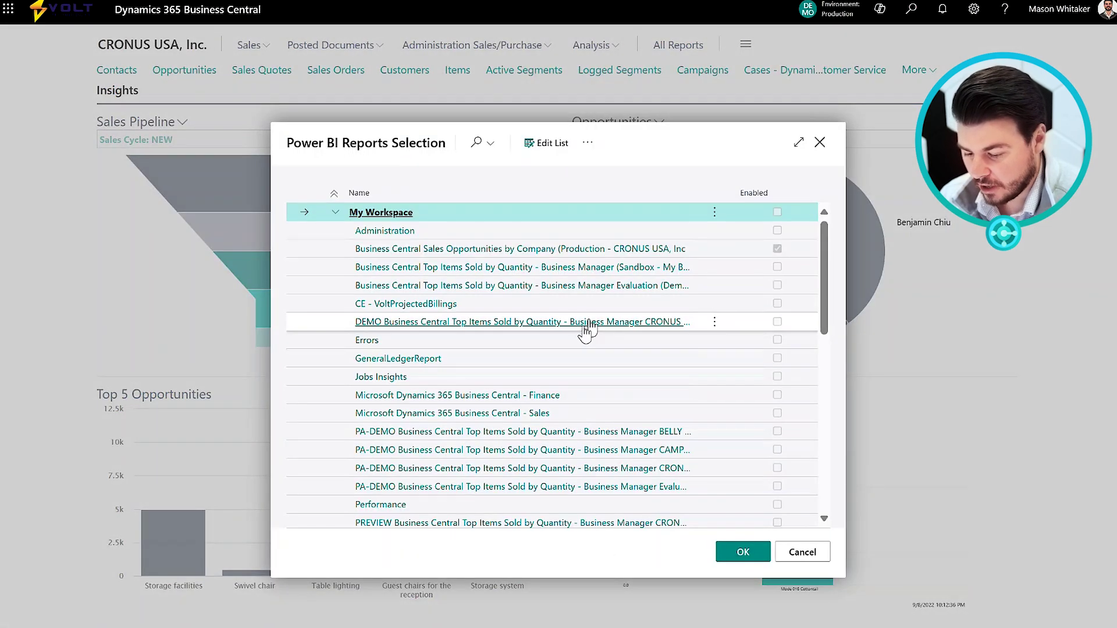
scroll(585, 329, down, 4)
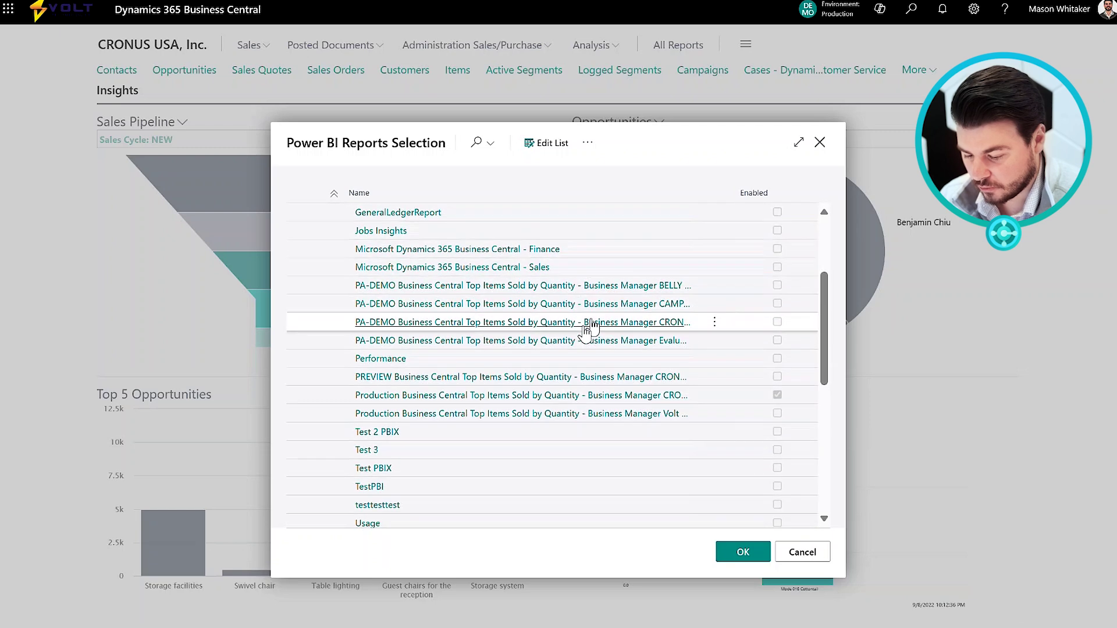
scroll(588, 325, down, 4)
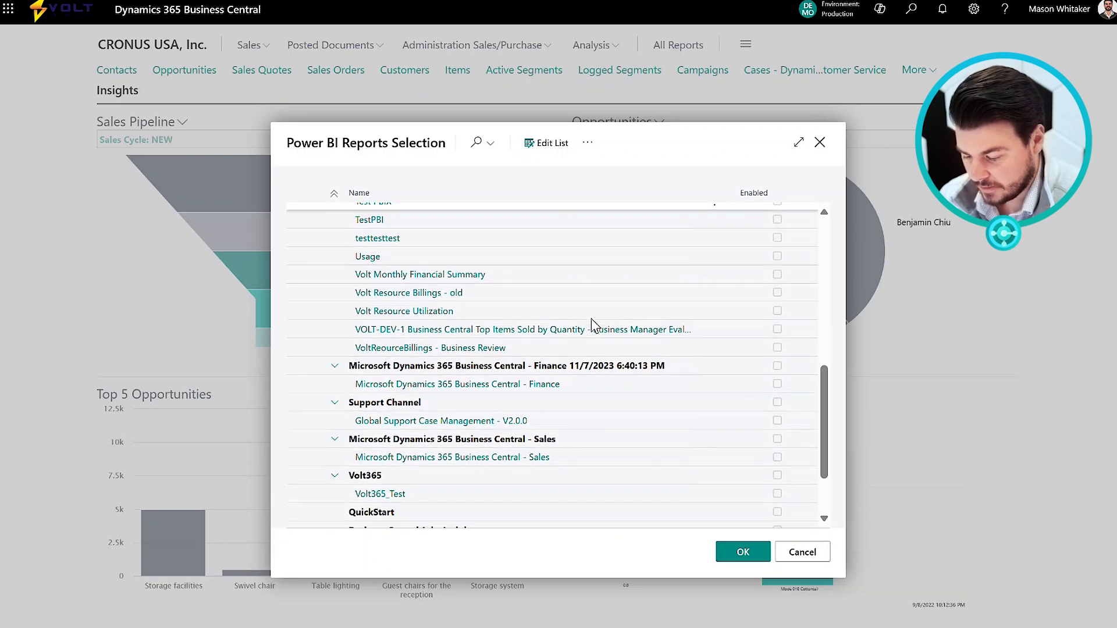
click(801, 552)
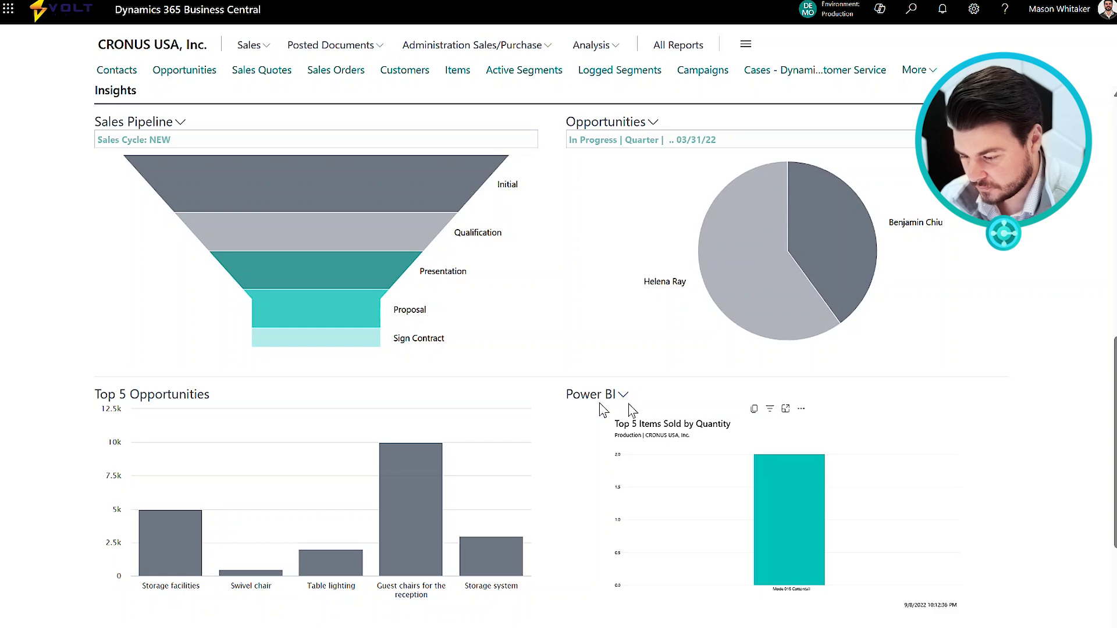
- Open sales order S-ORD101001 from the sales orders list
scroll(600, 403, up, 10)
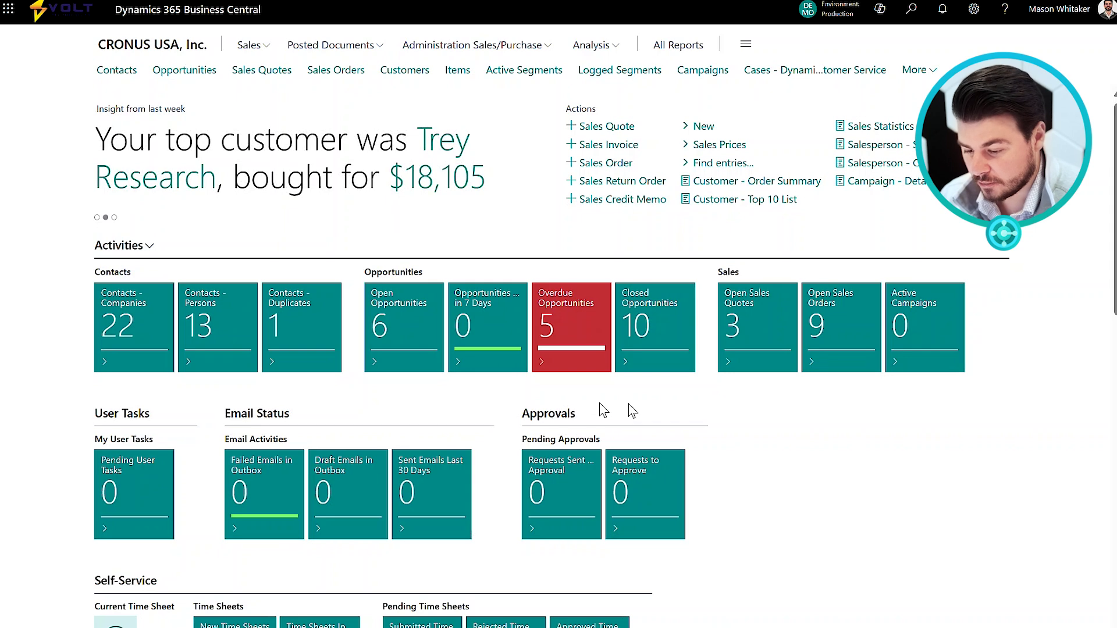
click(348, 75)
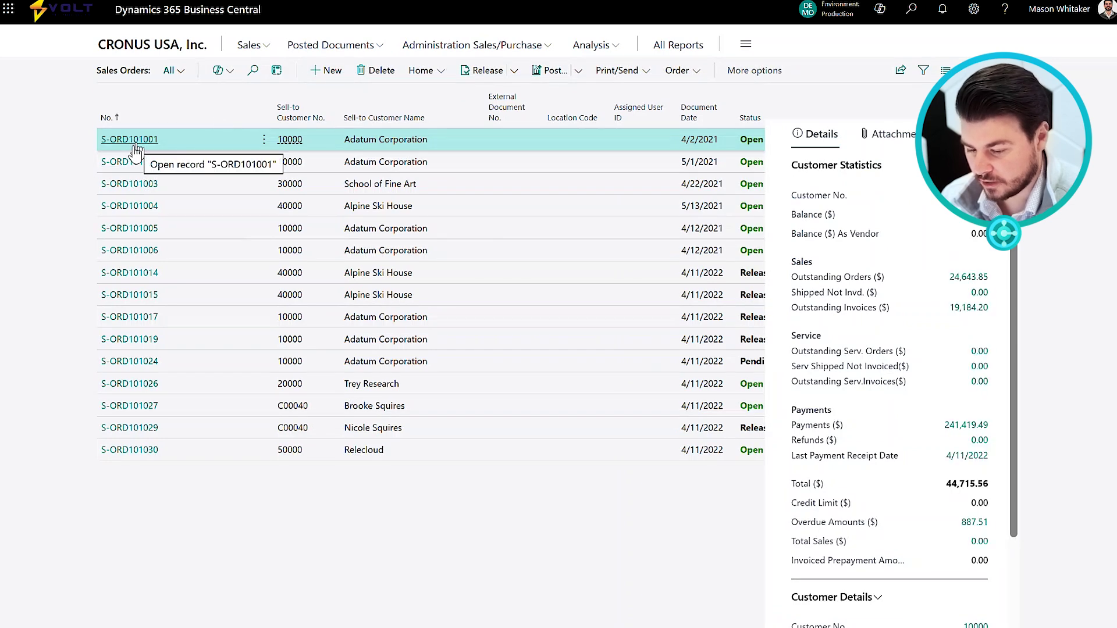
click(136, 141)
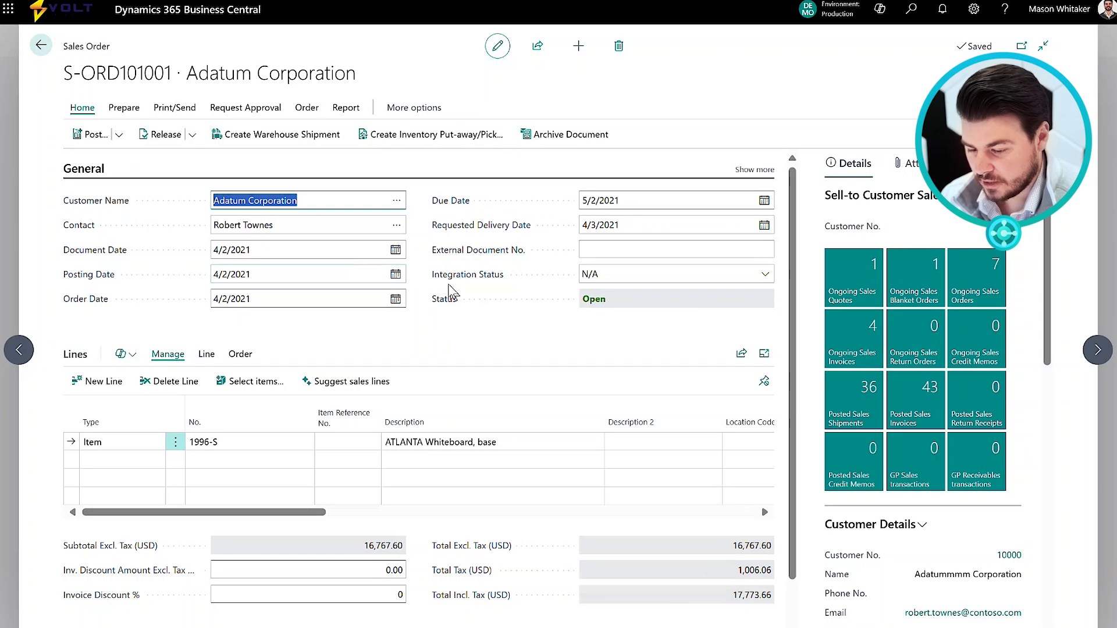
- Open the order's print confirmation options and review the available report layouts without choosing another one
click(188, 114)
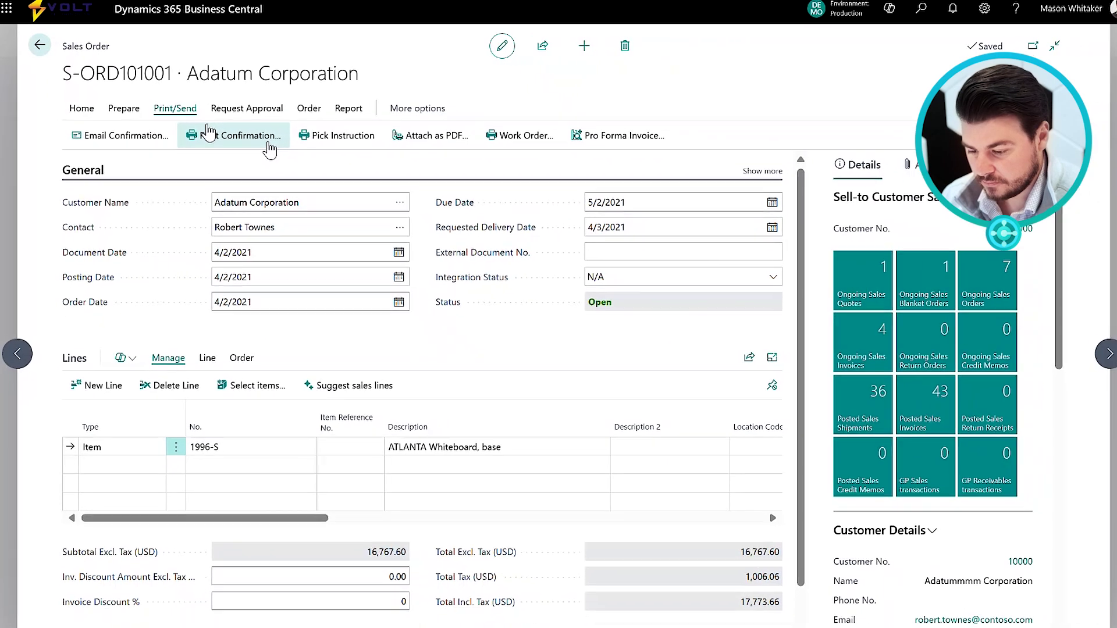
click(268, 145)
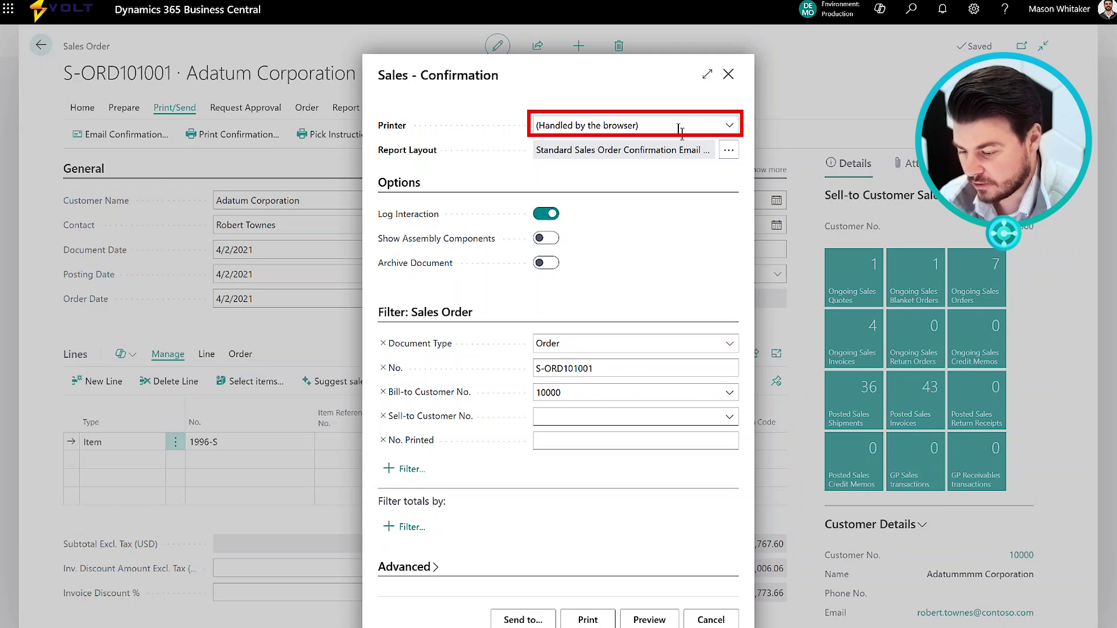
click(729, 150)
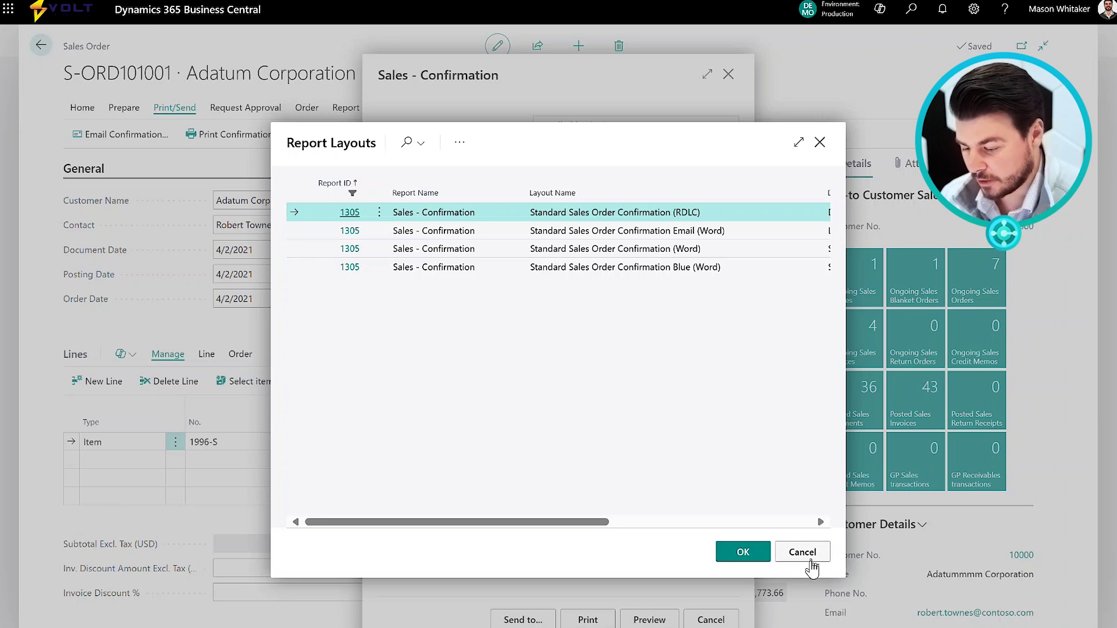
click(811, 567)
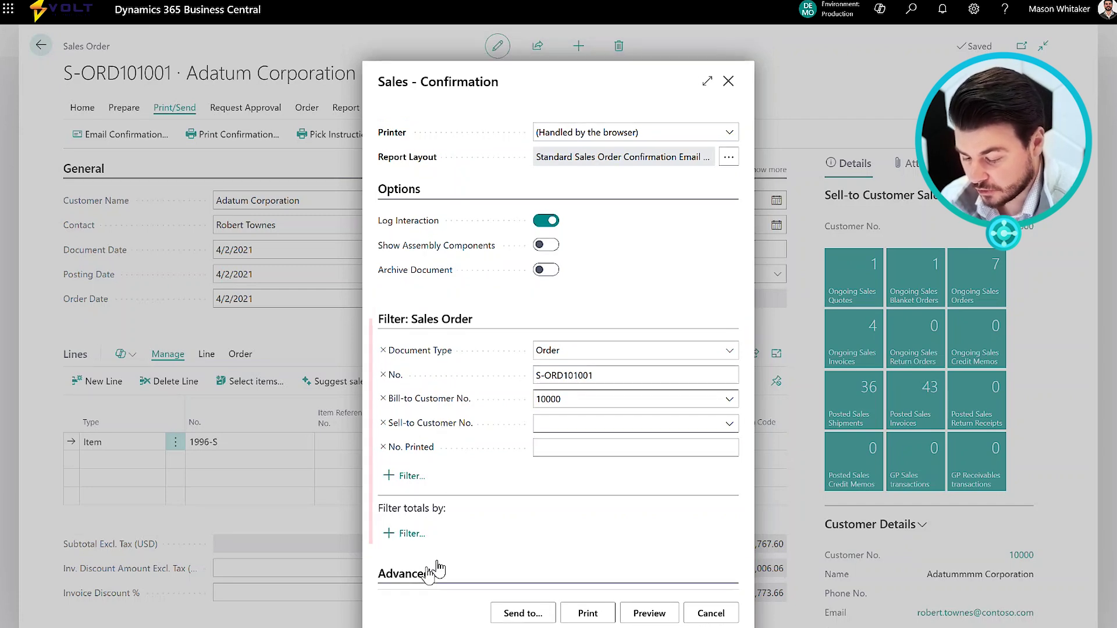
- Expand the confirmation's advanced settings and review the file types for sending it, cancelling without an export
click(407, 567)
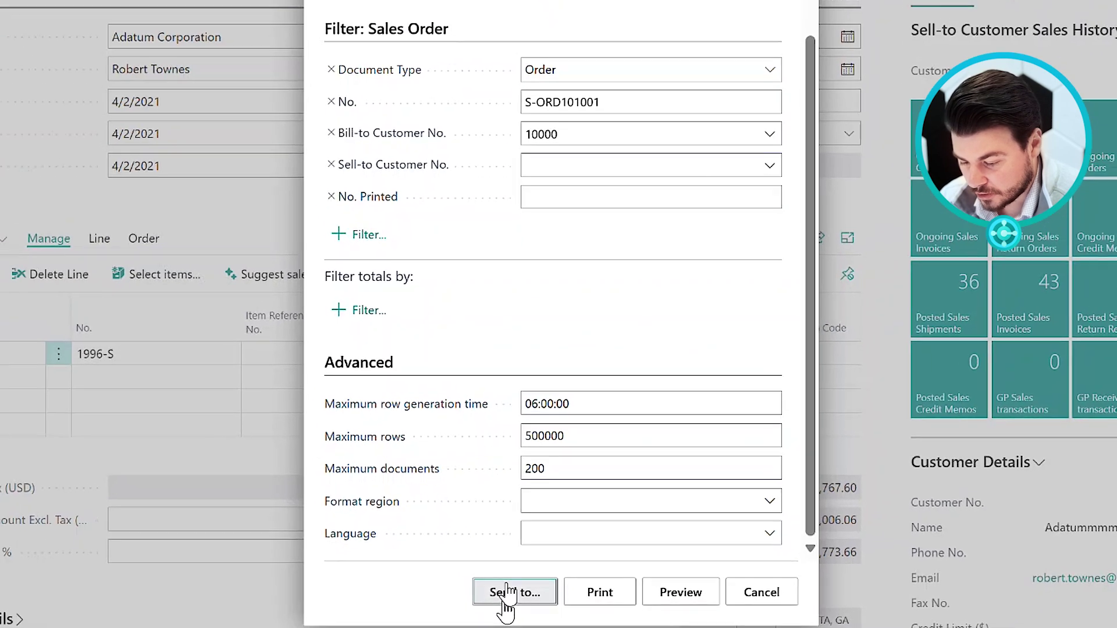
click(506, 592)
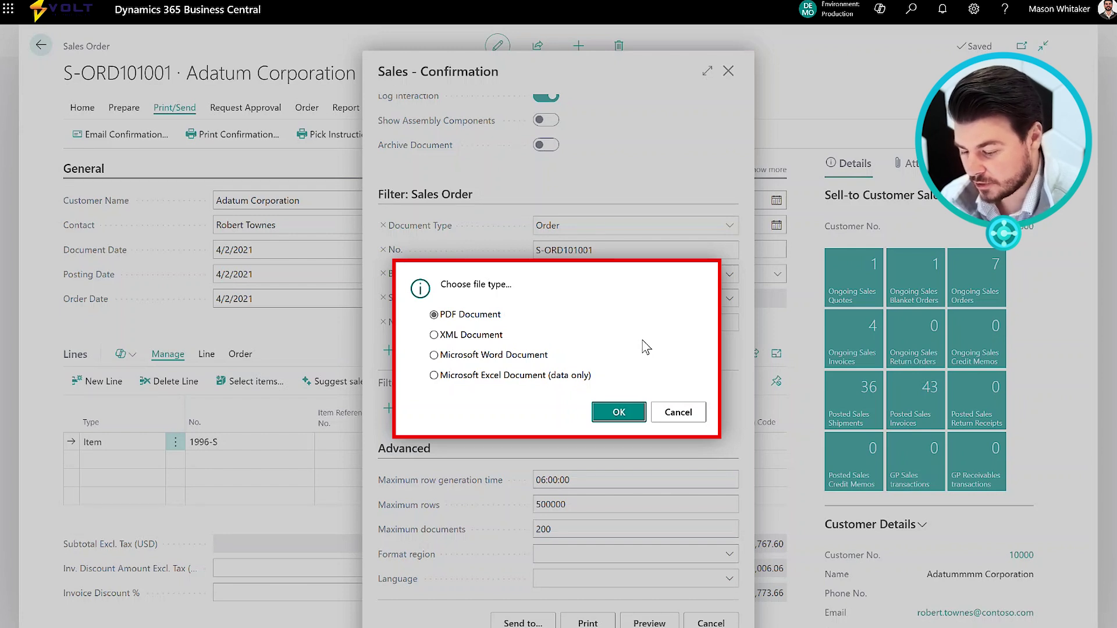
click(673, 412)
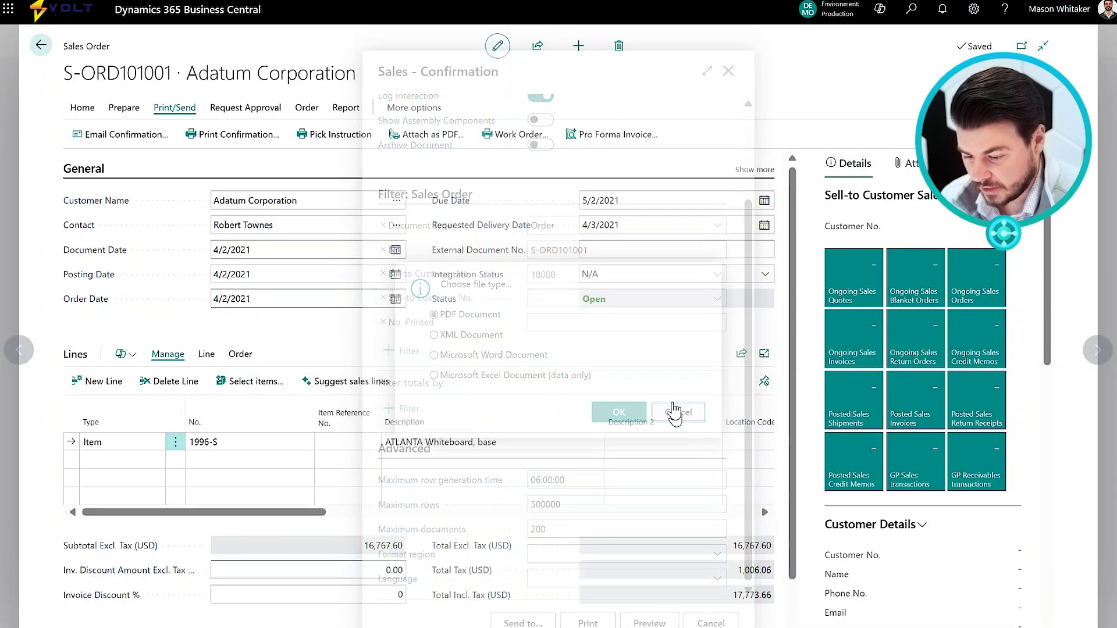
- Reopen the print options for the sales order confirmation
click(235, 134)
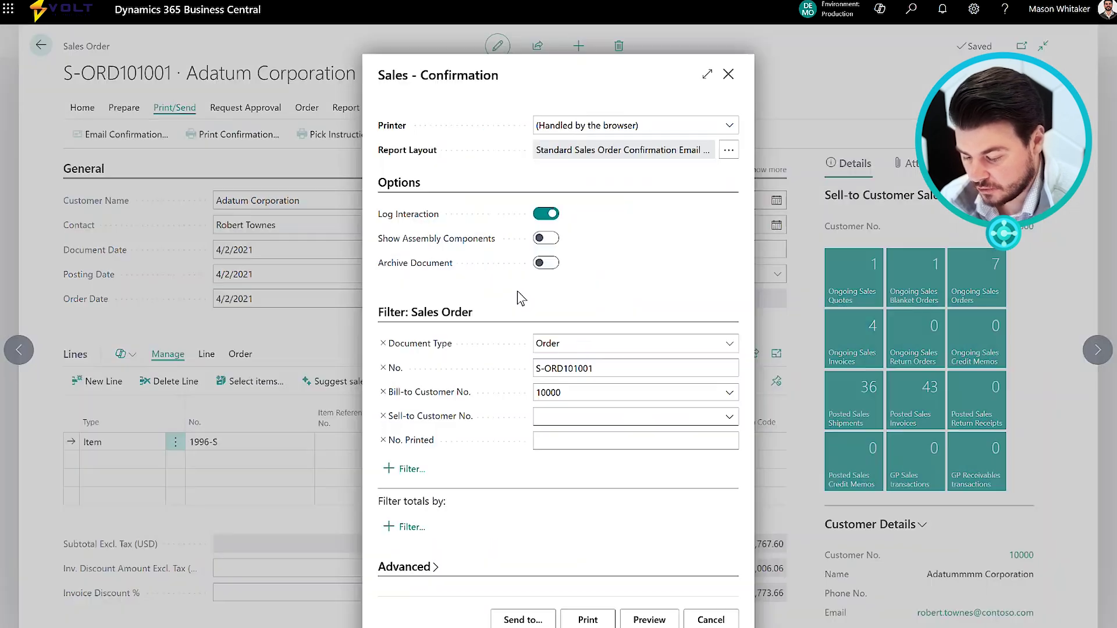
click(615, 621)
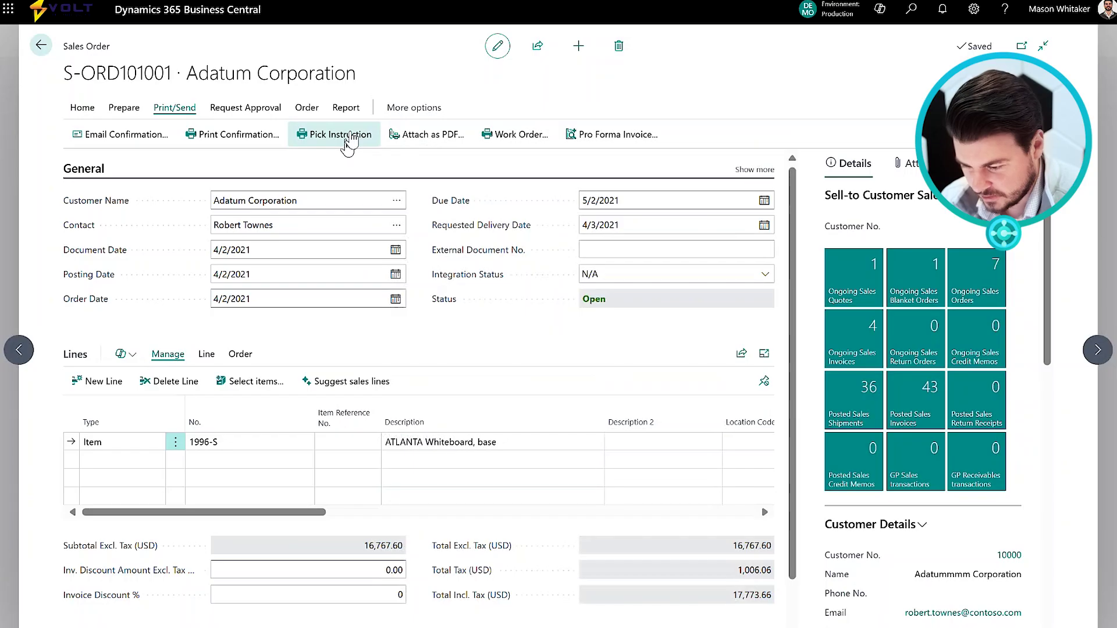
- Preview the pick instruction for sales order S-ORD101001 and close the preview
click(347, 137)
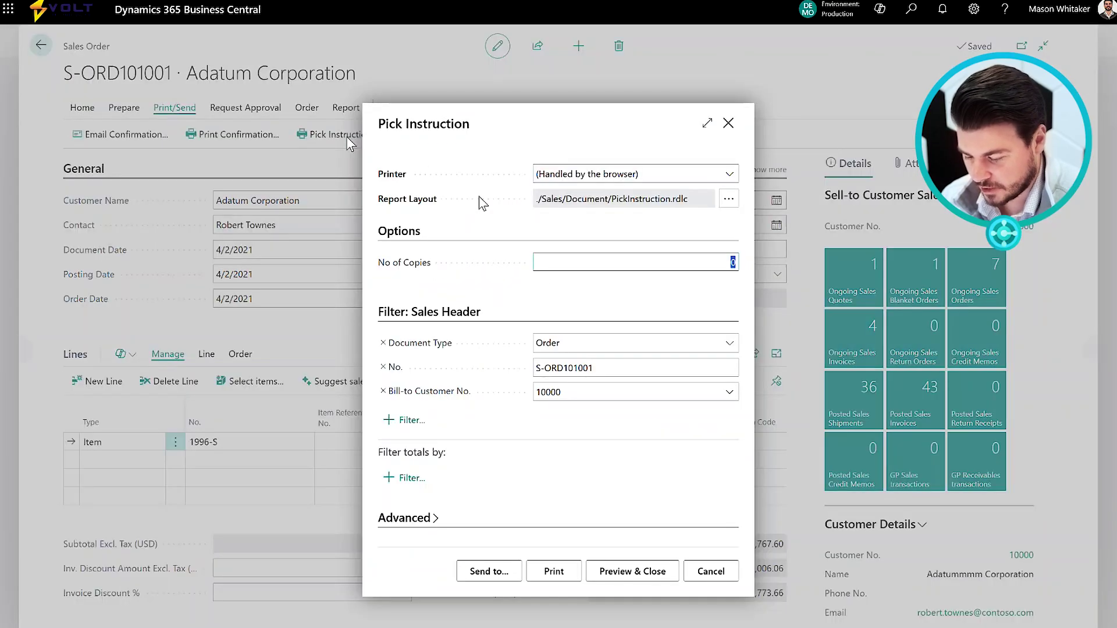
click(641, 578)
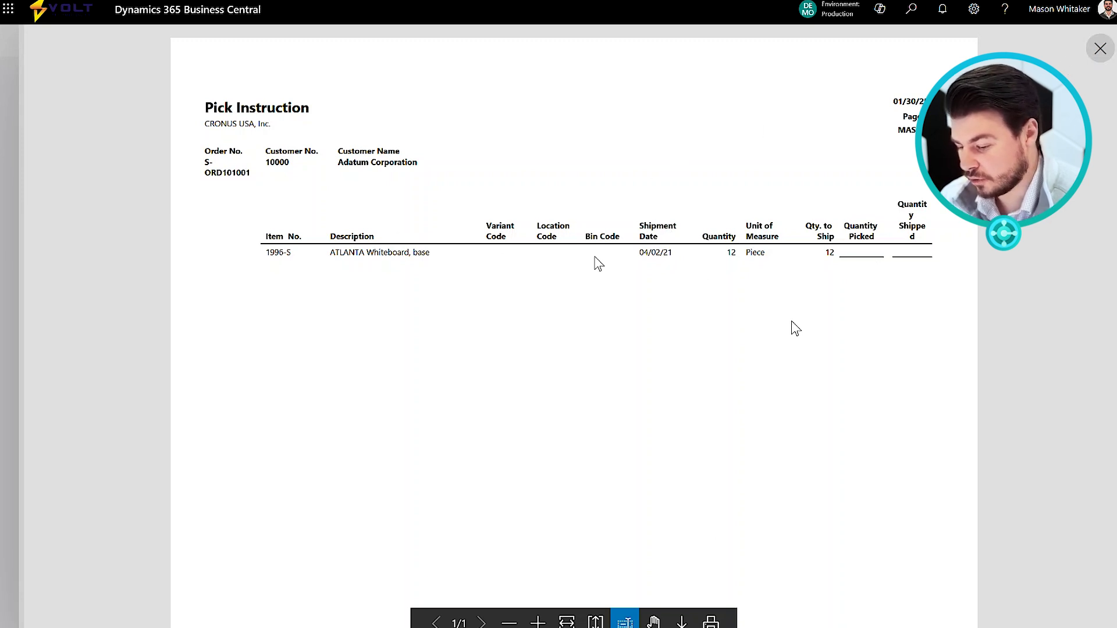
click(1098, 53)
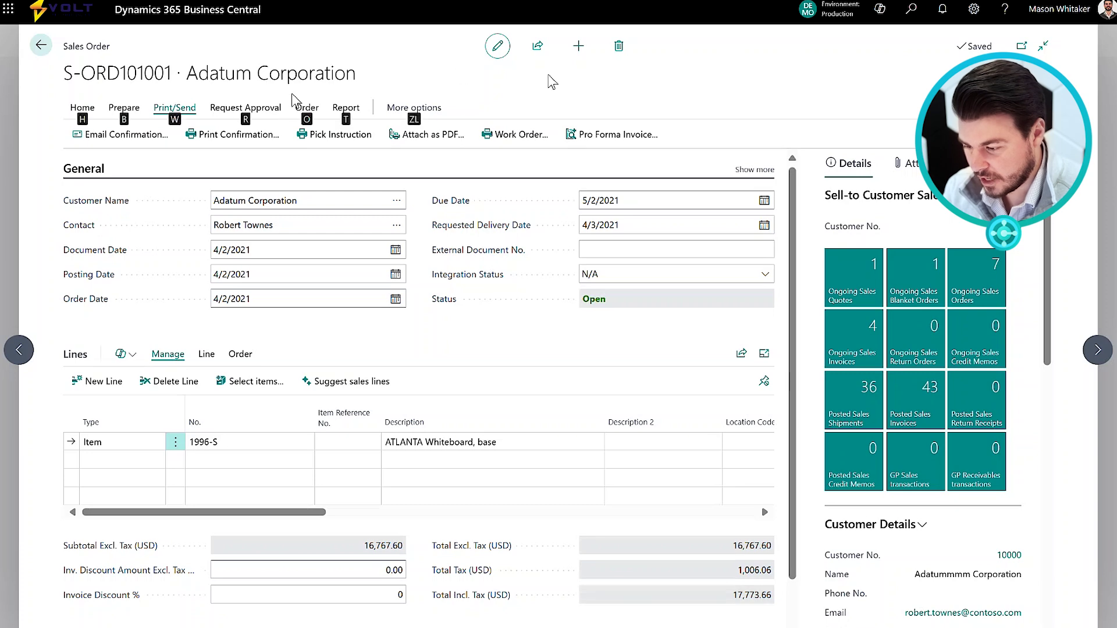
- Search for "report" and open the Report Layouts page in the expanded view
click(911, 9)
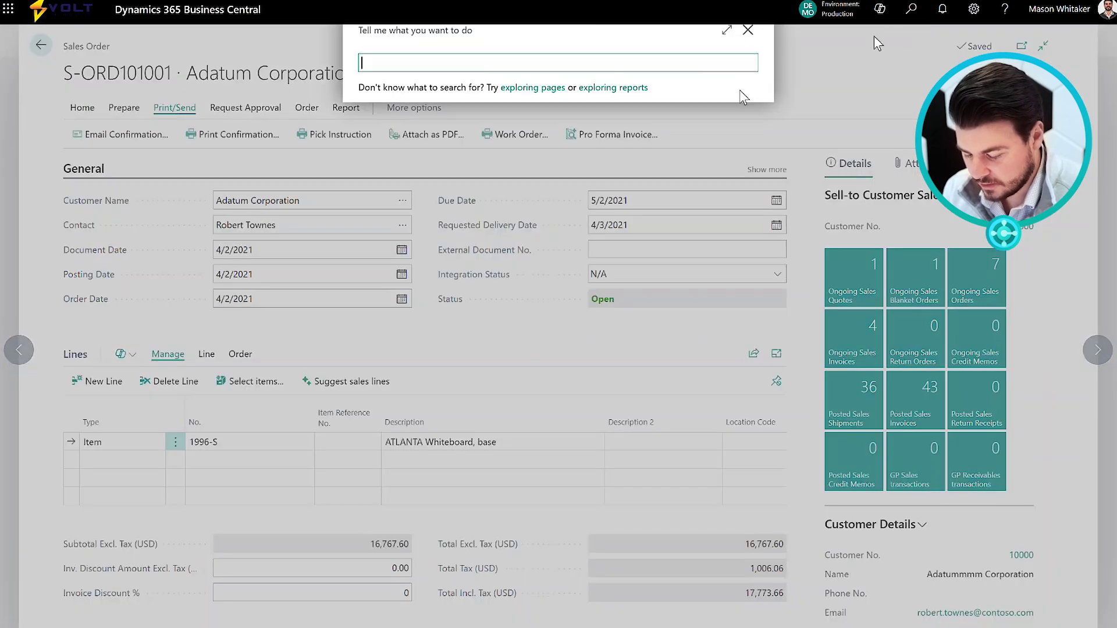
text(report)
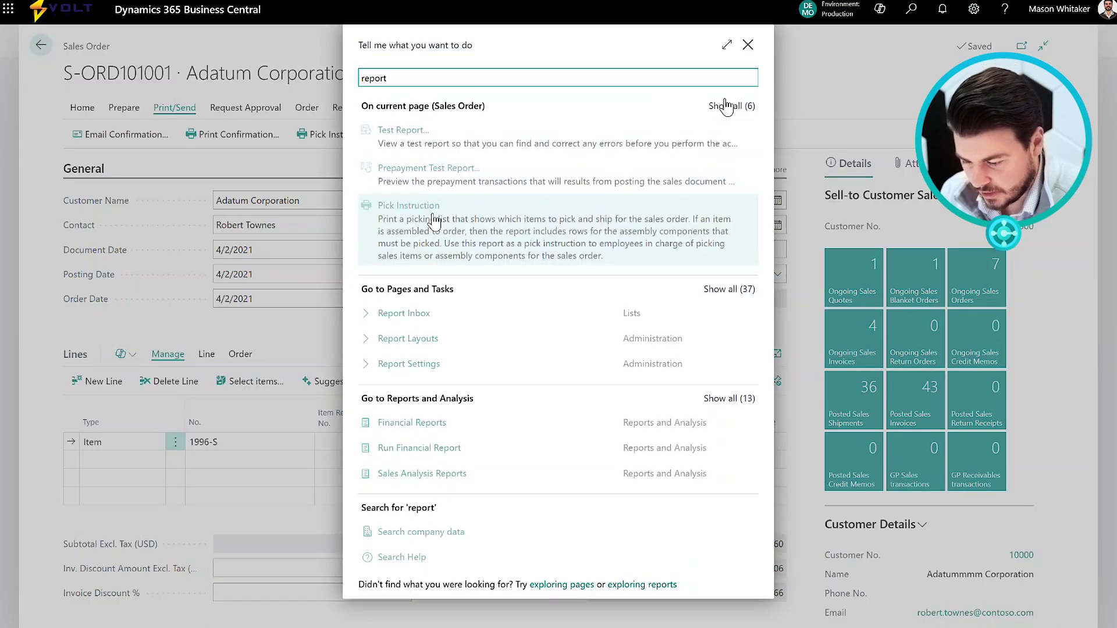
click(453, 304)
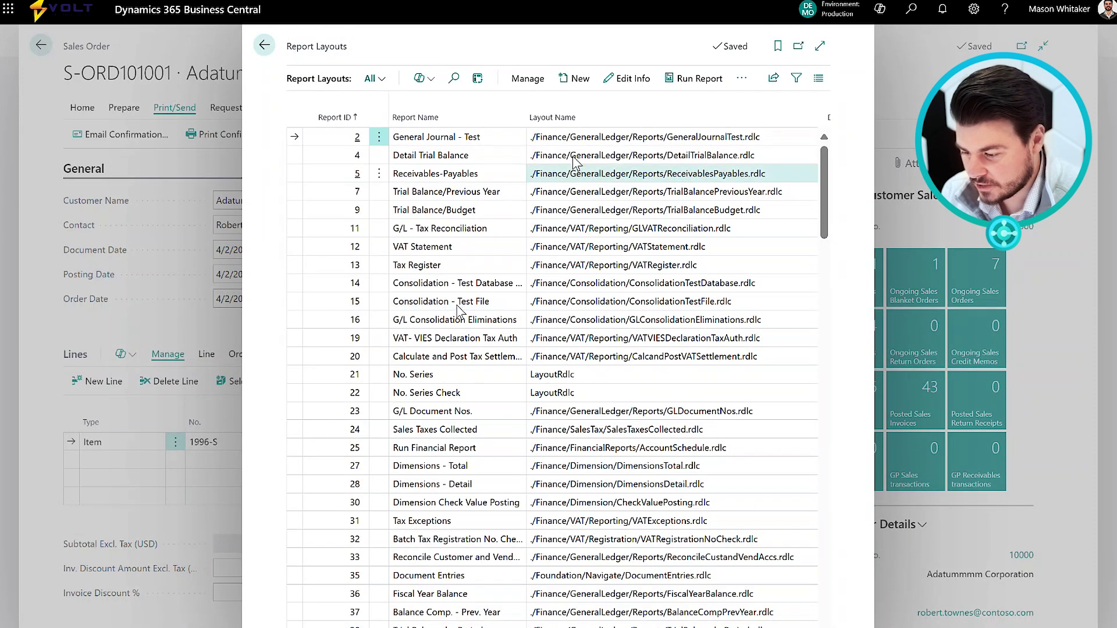
click(820, 45)
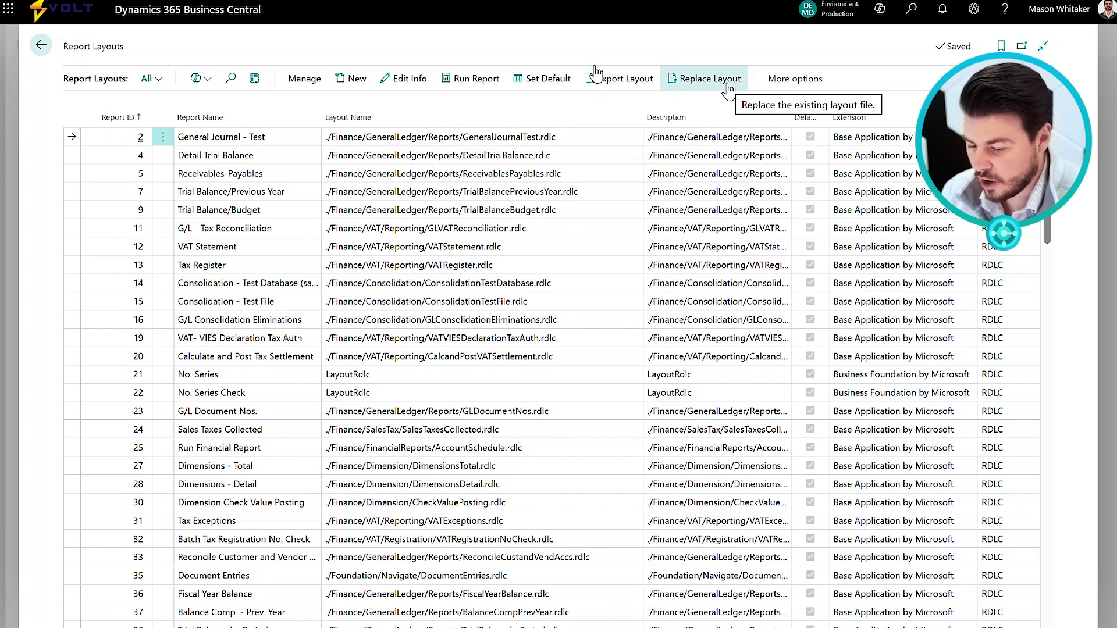
click(627, 245)
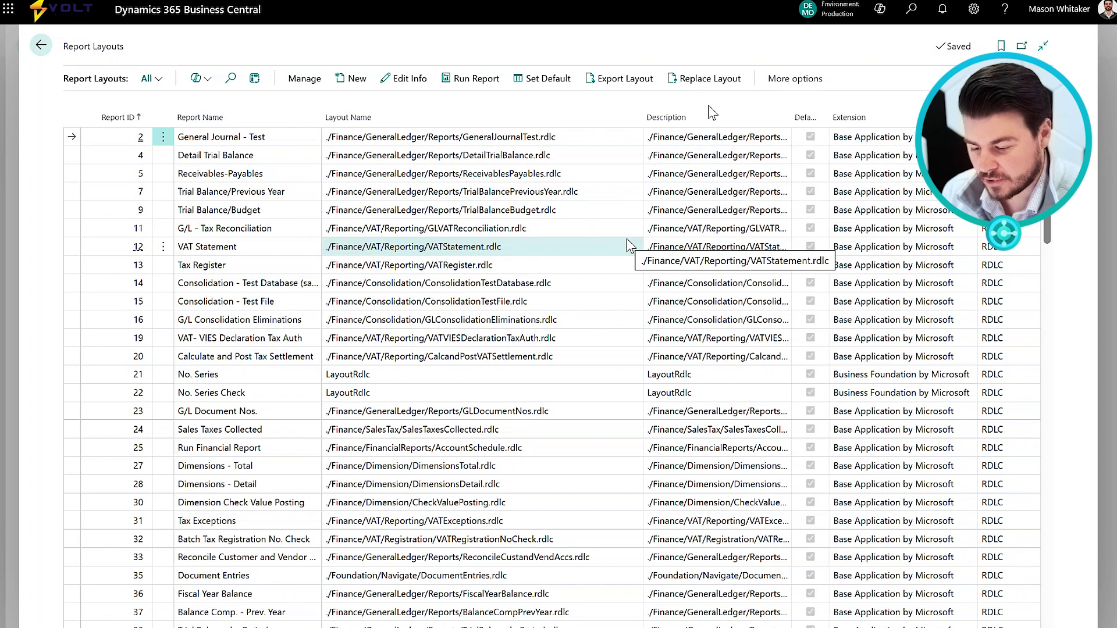